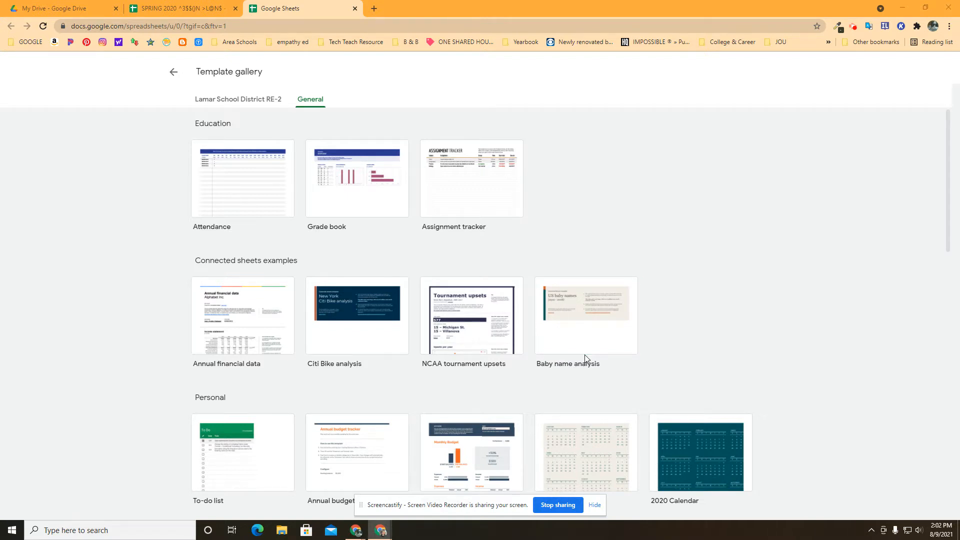
Look through the general template gallery, from the Education and Personal categories down to Work and Project management
{"action": "scroll", "coordinate": [590, 360], "scroll_direction": "down", "scroll_amount": 2}
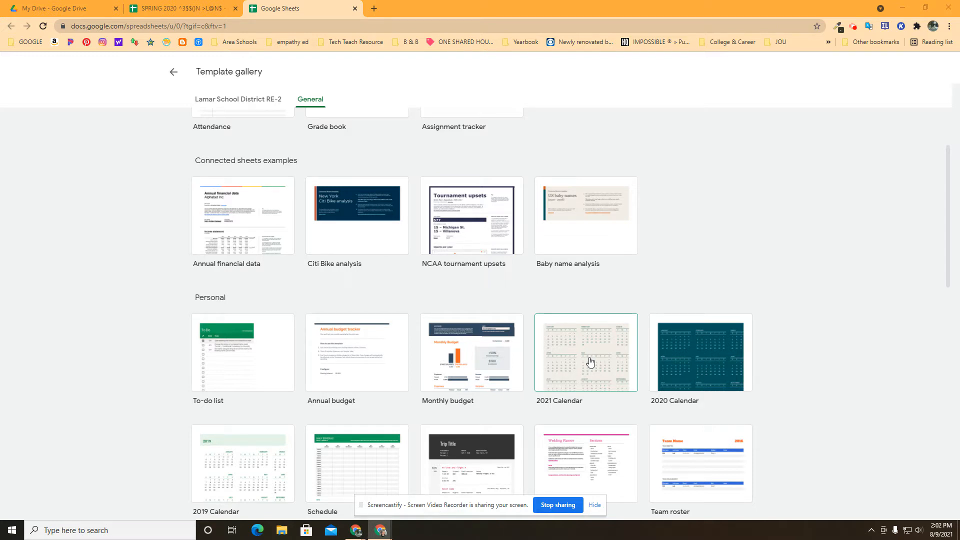
{"action": "scroll", "coordinate": [591, 361], "scroll_direction": "down", "scroll_amount": 1}
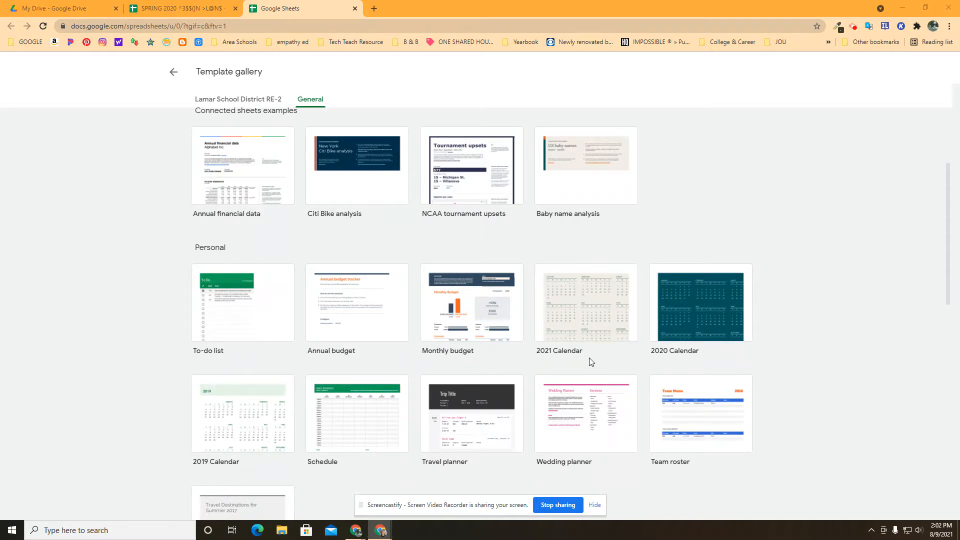
{"action": "scroll", "coordinate": [589, 364], "scroll_direction": "down", "scroll_amount": 3}
{"action": "scroll", "coordinate": [309, 247], "scroll_direction": "up", "scroll_amount": 4}
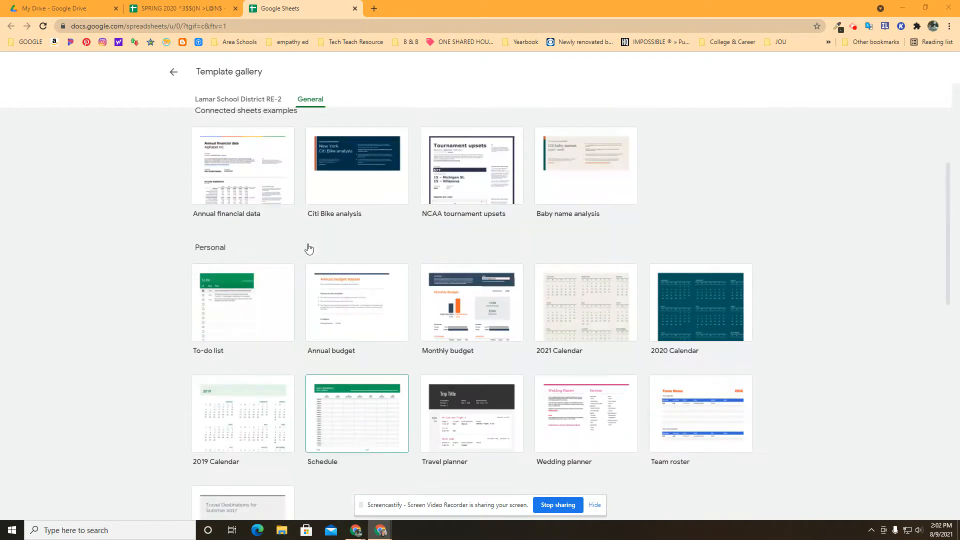
{"action": "scroll", "coordinate": [238, 223], "scroll_direction": "up", "scroll_amount": 2}
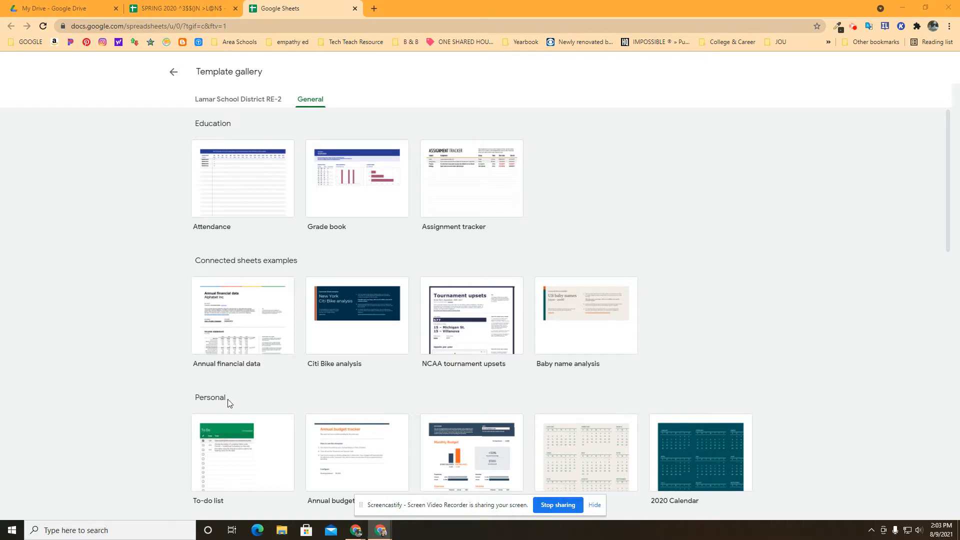
{"action": "scroll", "coordinate": [228, 397], "scroll_direction": "down", "scroll_amount": 4}
{"action": "scroll", "coordinate": [227, 398], "scroll_direction": "down", "scroll_amount": 4}
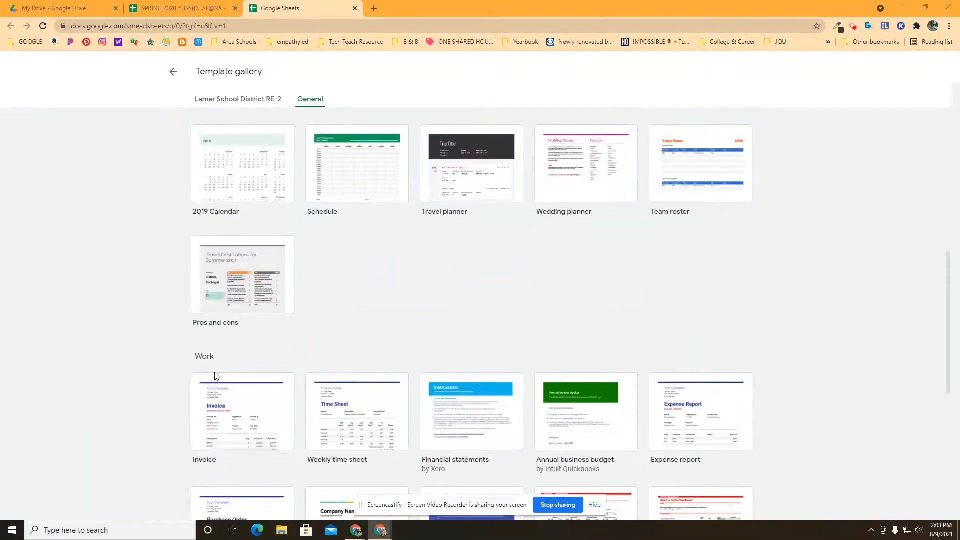
{"action": "scroll", "coordinate": [215, 375], "scroll_direction": "down", "scroll_amount": 3}
{"action": "scroll", "coordinate": [220, 383], "scroll_direction": "down", "scroll_amount": 4}
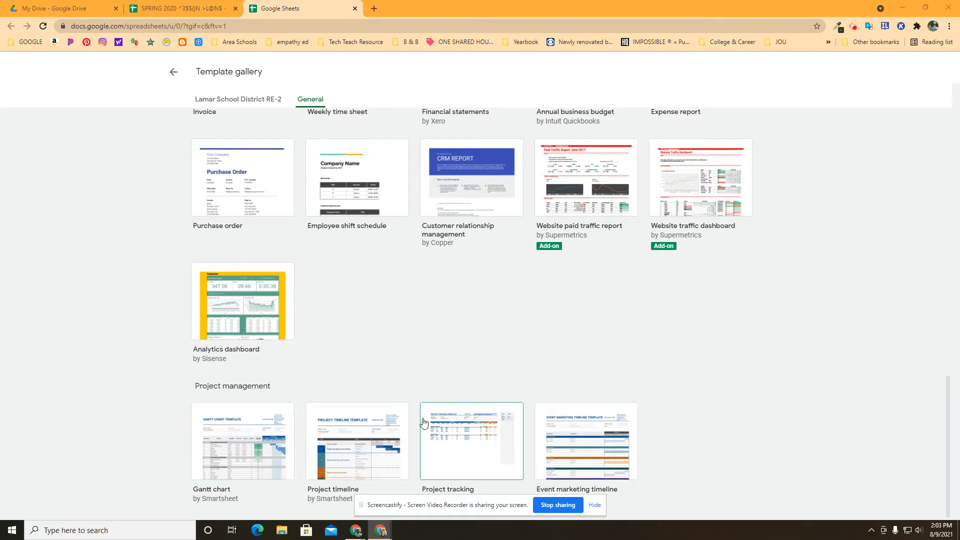
{"action": "scroll", "coordinate": [419, 417], "scroll_direction": "up", "scroll_amount": 3}
{"action": "scroll", "coordinate": [365, 402], "scroll_direction": "up", "scroll_amount": 7}
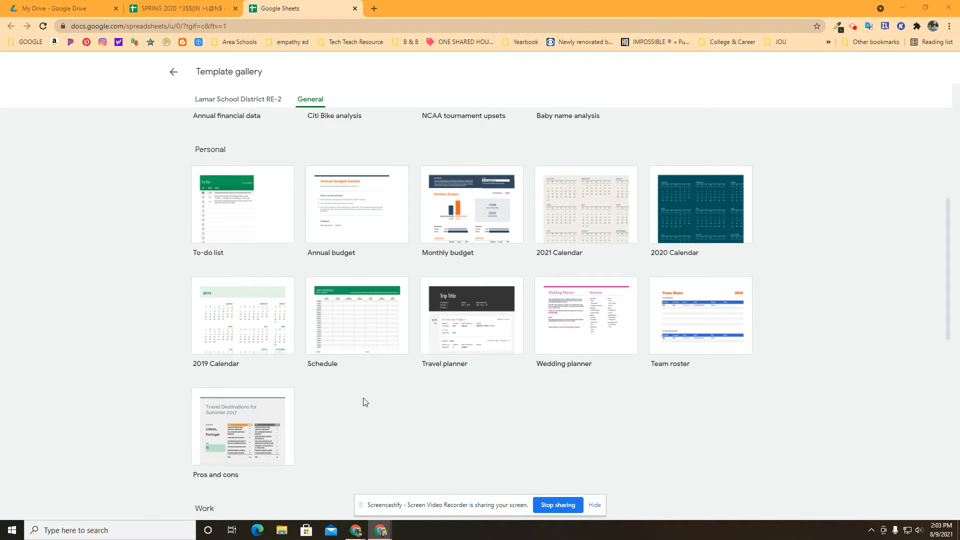
Create a spreadsheet from the Schedule template in the Personal category and look over its full layout
{"action": "left_click", "coordinate": [335, 323]}
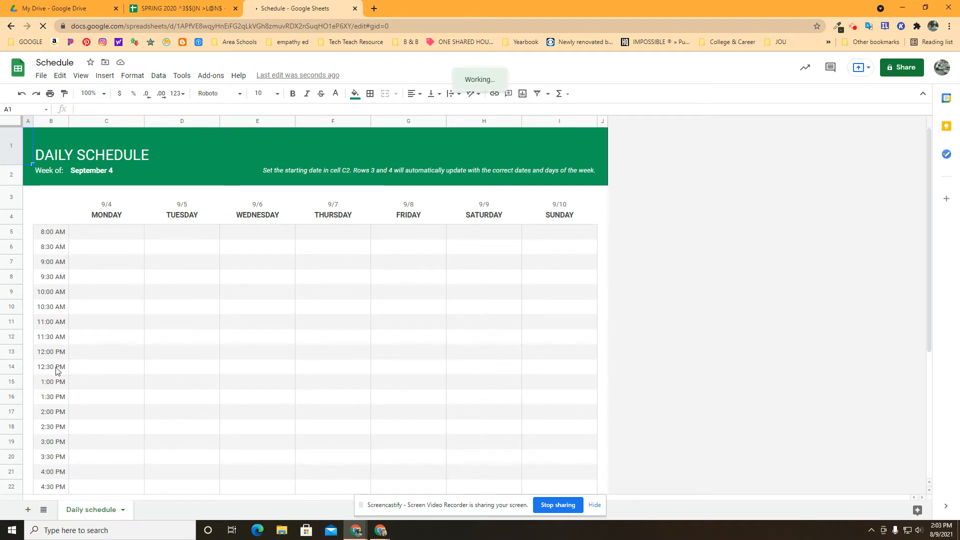
{"action": "scroll", "coordinate": [70, 375], "scroll_direction": "down", "scroll_amount": 4}
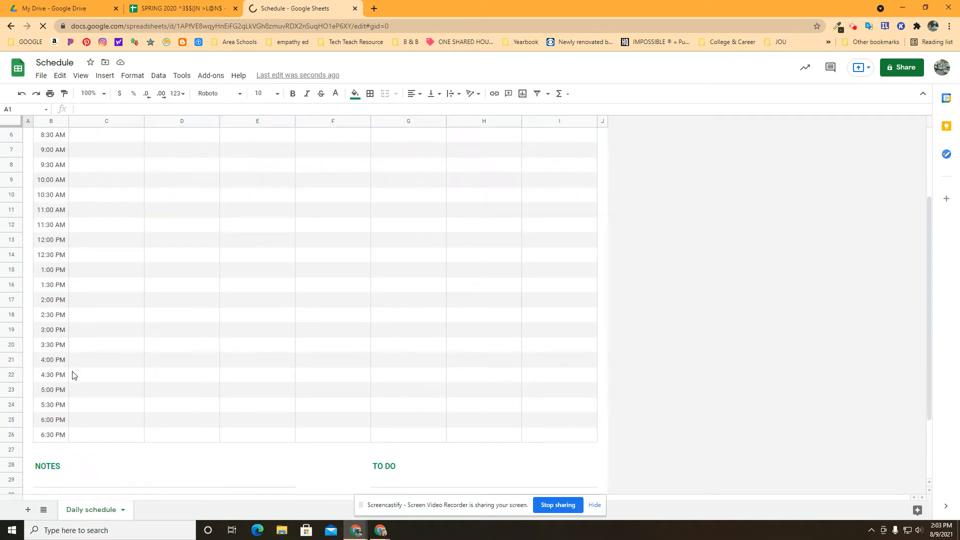
{"action": "scroll", "coordinate": [74, 380], "scroll_direction": "down", "scroll_amount": 1}
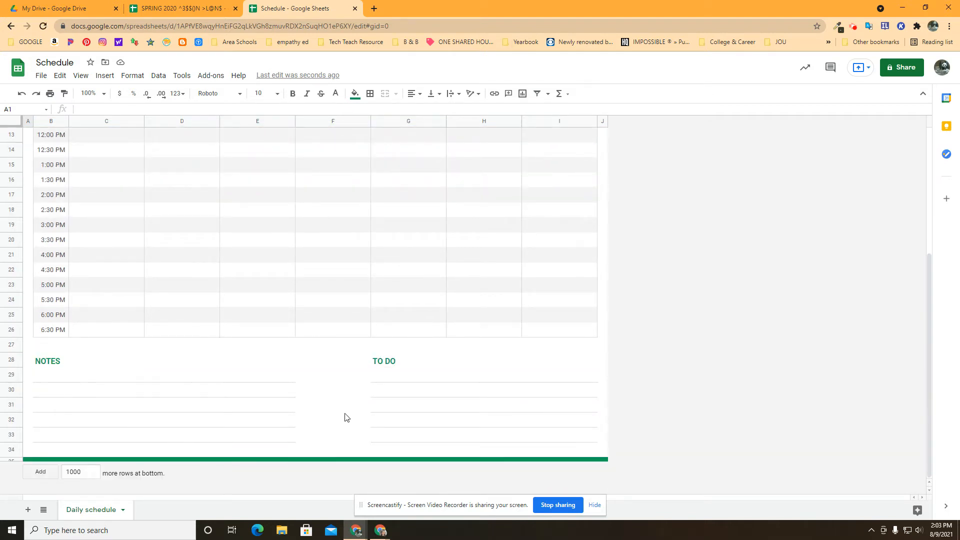
{"action": "scroll", "coordinate": [175, 403], "scroll_direction": "up", "scroll_amount": 5}
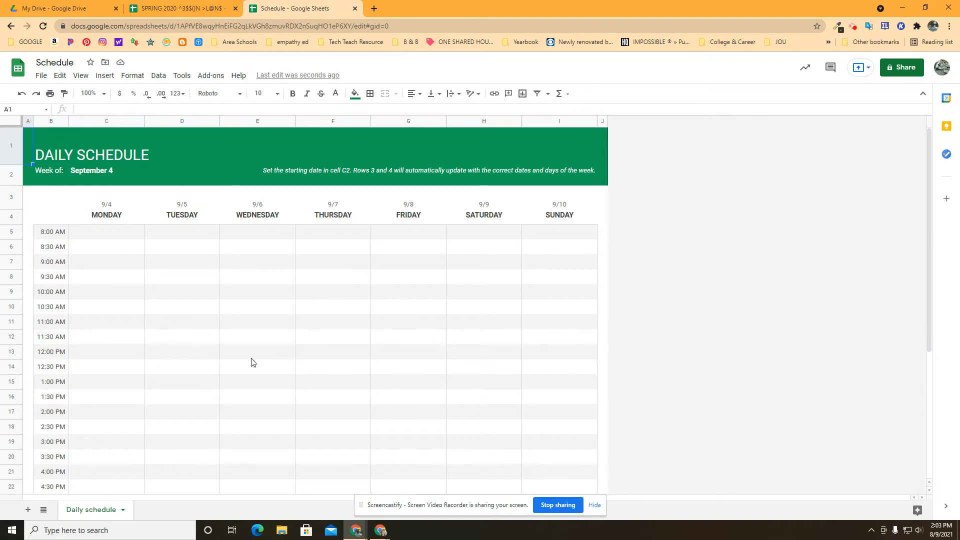
Rename the Daily schedule sheet as MASTER
{"action": "left_click", "coordinate": [123, 510]}
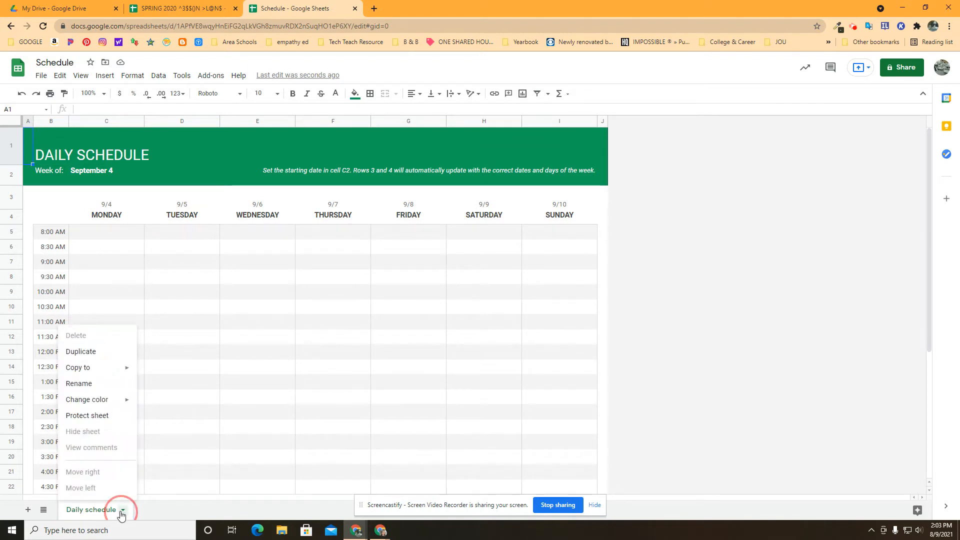
{"action": "left_click", "coordinate": [79, 385]}
{"action": "type", "text": "MASTER"}
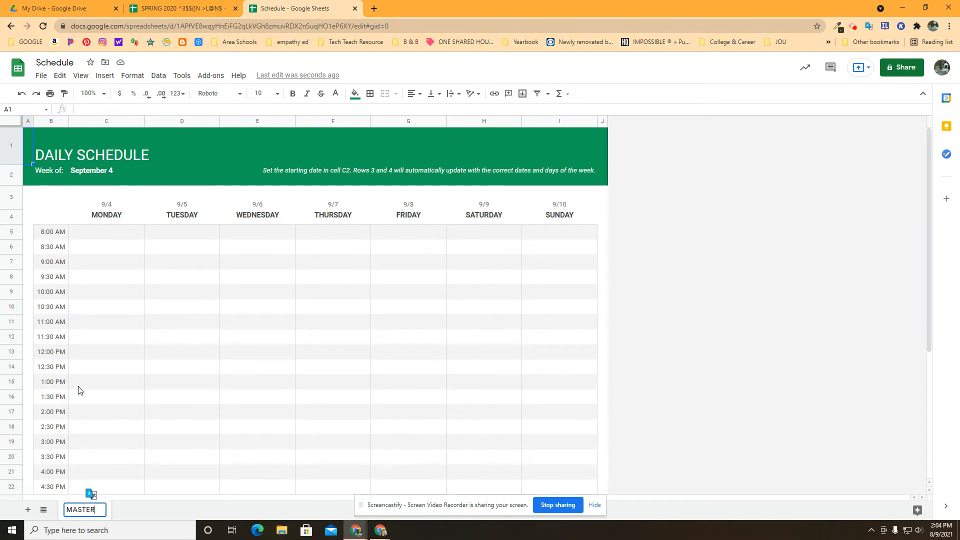
{"action": "key", "text": "Return"}
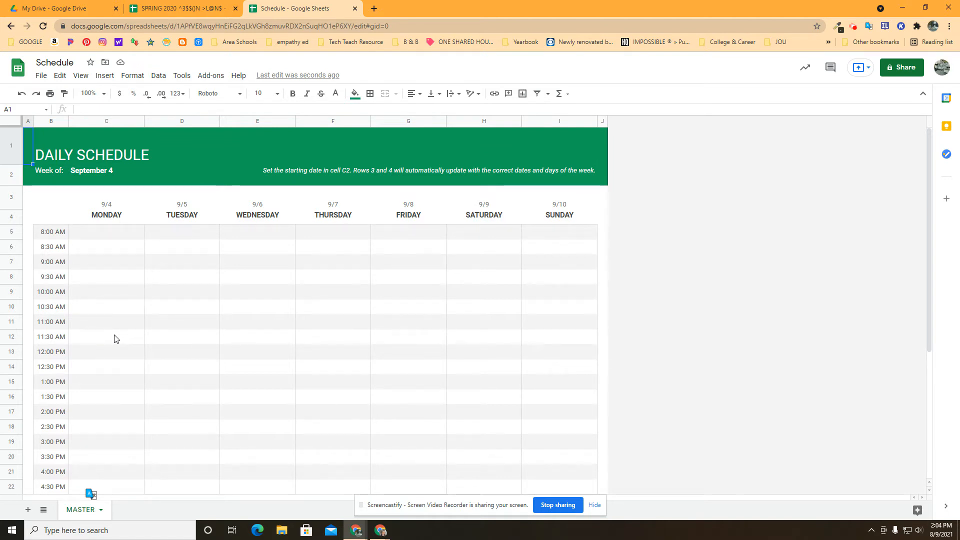
Replace the week's starting date in cell C2 with 9/16/2021
{"action": "left_click", "coordinate": [87, 170]}
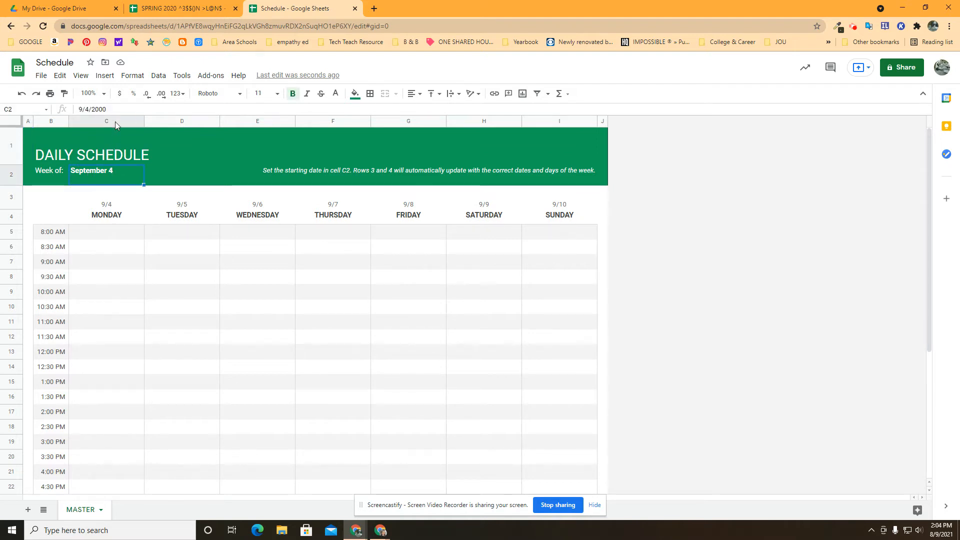
{"action": "key", "text": "Return"}
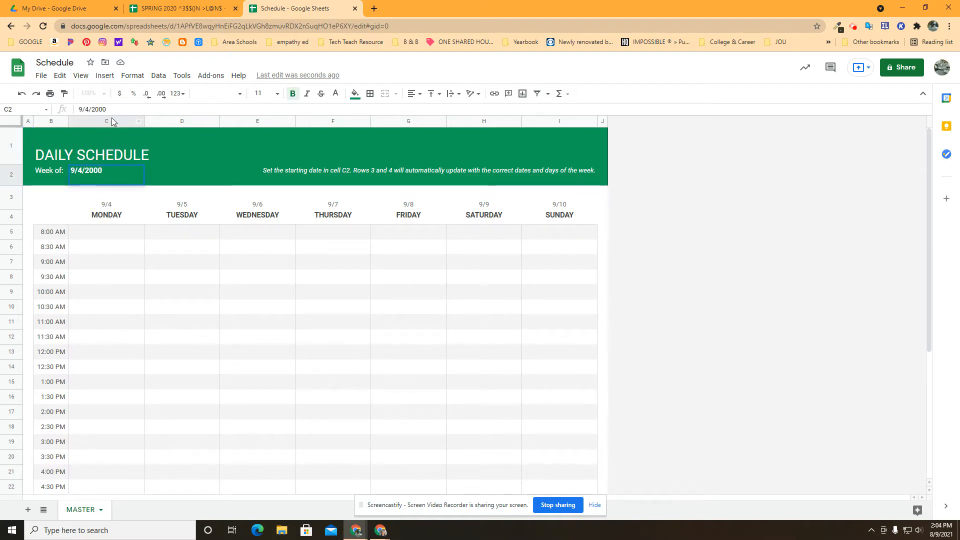
{"action": "left_click", "coordinate": [113, 108]}
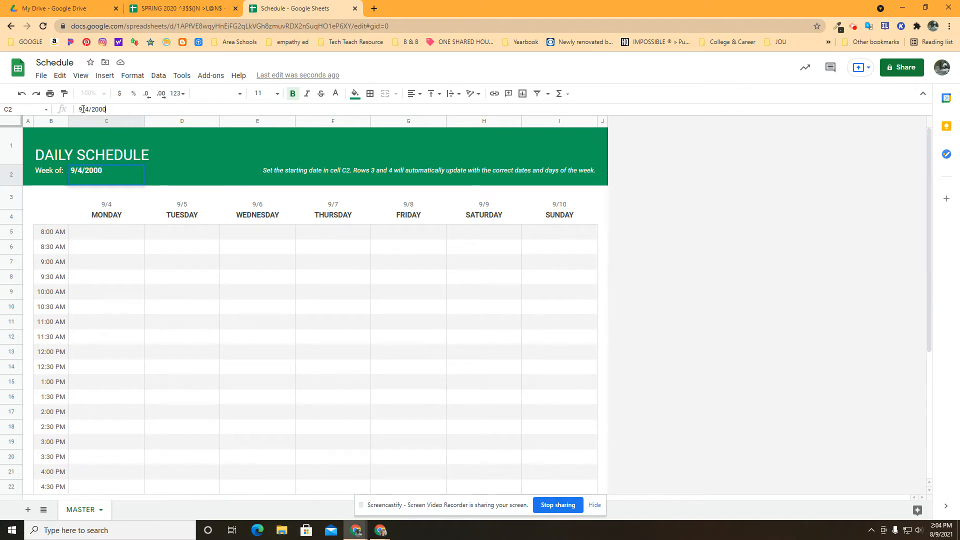
{"action": "key", "text": "BackSpace"}
{"action": "key", "text": "BackSpace"}
{"action": "key", "text": "BackSpace"}
{"action": "key", "text": "BackSpace"}
{"action": "key", "text": "BackSpace"}
{"action": "key", "text": "BackSpace"}
{"action": "key", "text": "BackSpace"}
{"action": "key", "text": "BackSpace"}
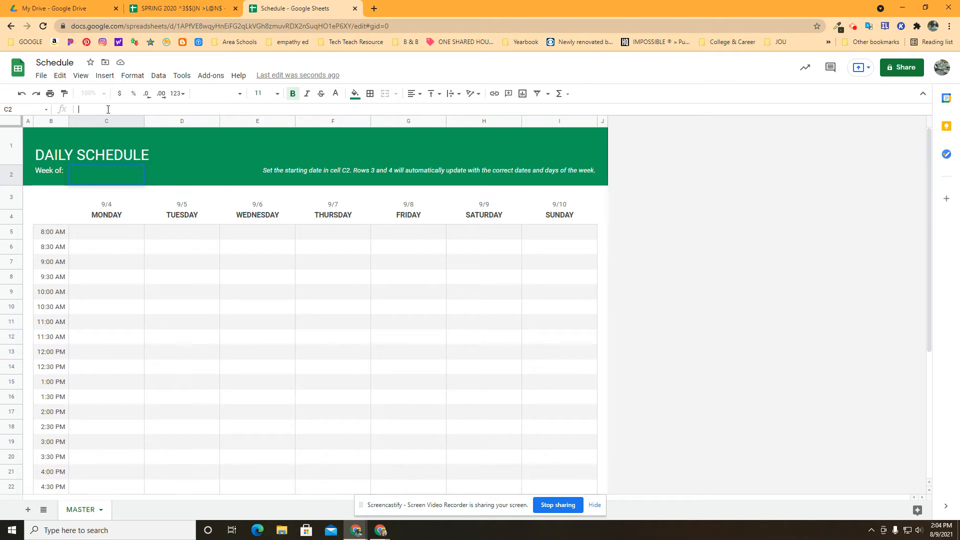
{"action": "type", "text": "9/4"}
{"action": "key", "text": "BackSpace"}
{"action": "key", "text": "BackSpace"}
{"action": "type", "text": "/16/2021"}
{"action": "key", "text": "Return"}
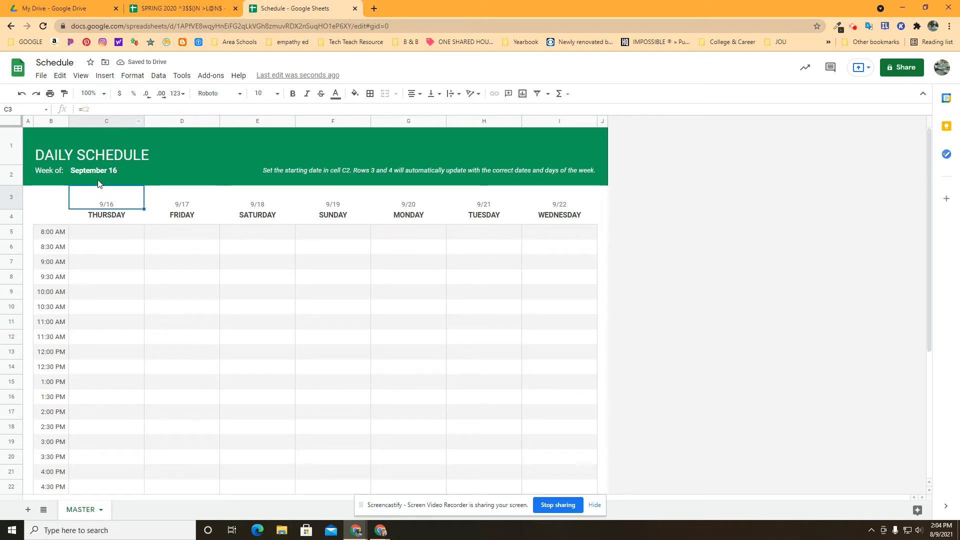
Correct the month of the starting date in cell C2 so that it reads 8/16/2021
{"action": "left_click", "coordinate": [106, 168]}
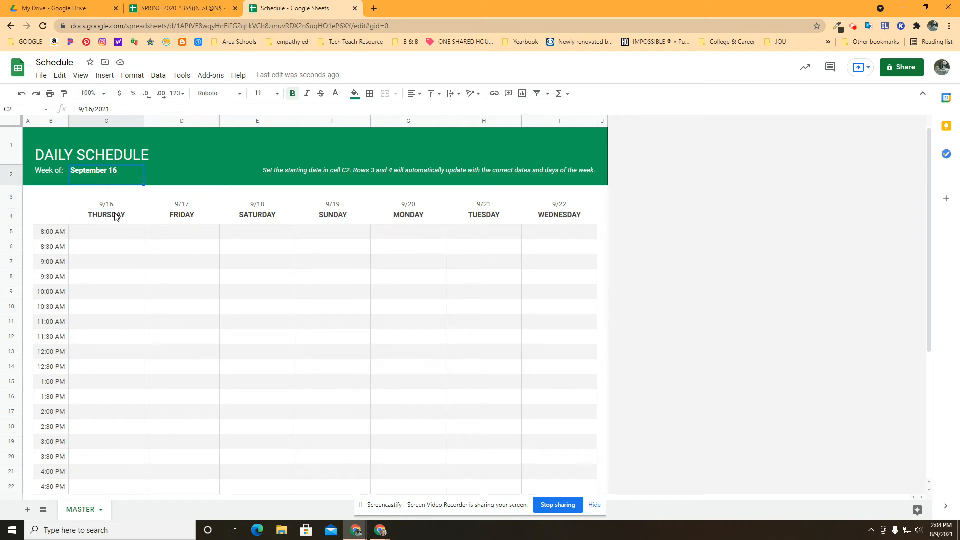
{"action": "left_click", "coordinate": [82, 108]}
{"action": "key", "text": "BackSpace"}
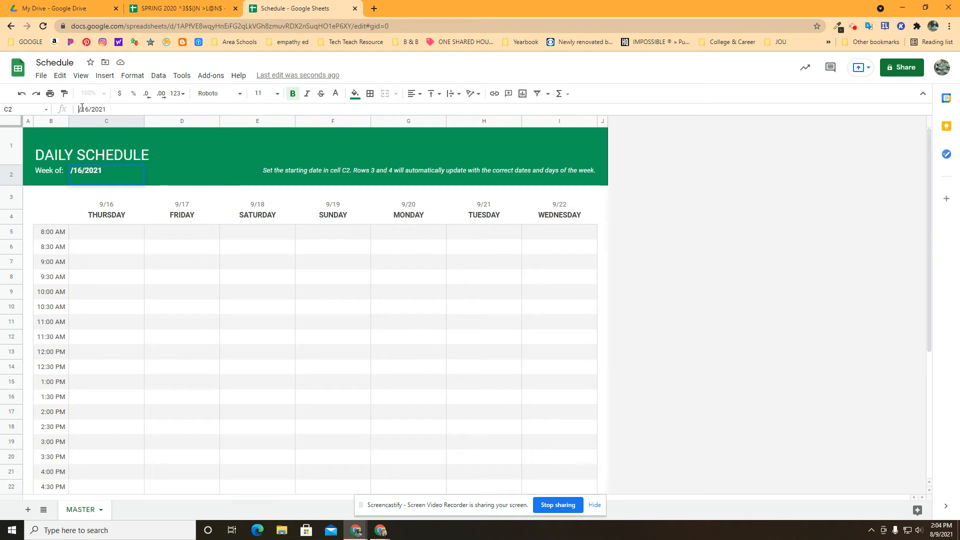
{"action": "type", "text": "8"}
{"action": "key", "text": "Return"}
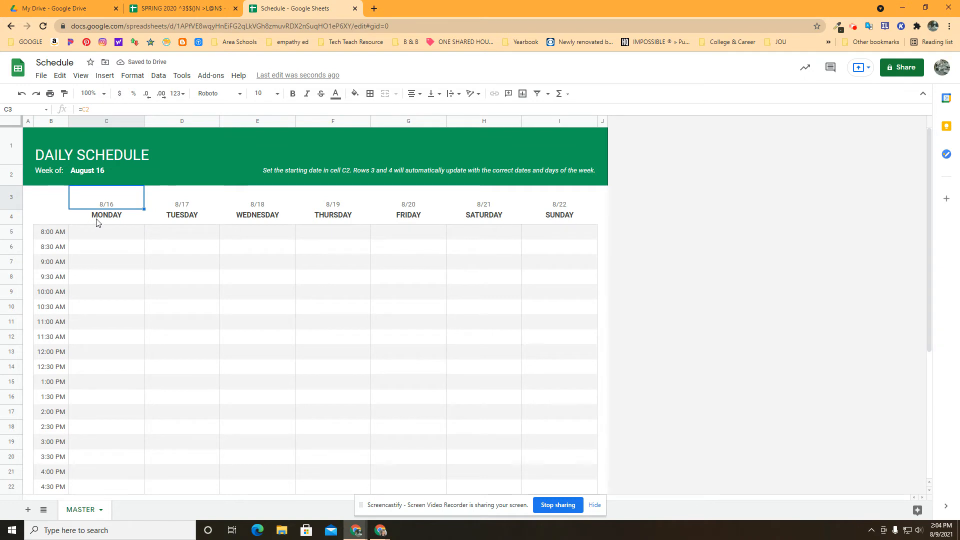
Check the starting date in C2 and the linked date and weekday headings in rows 3 and 4
{"action": "left_click", "coordinate": [95, 176]}
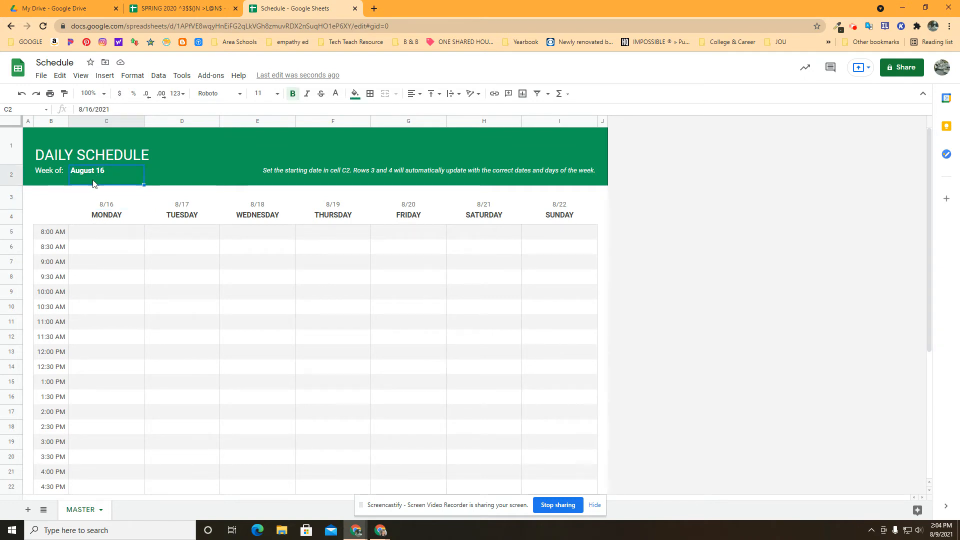
{"action": "left_click", "coordinate": [98, 206]}
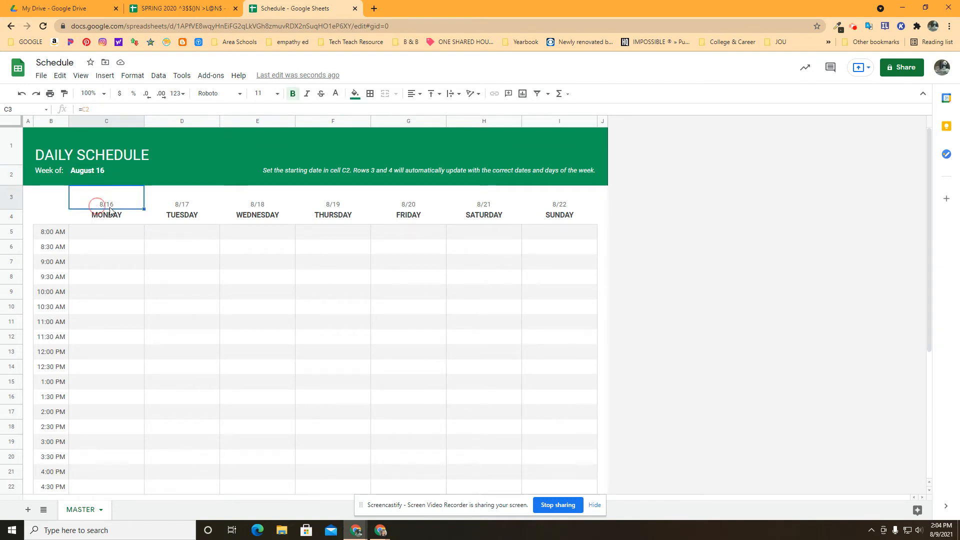
{"action": "left_click", "coordinate": [172, 216]}
{"action": "left_click", "coordinate": [252, 205]}
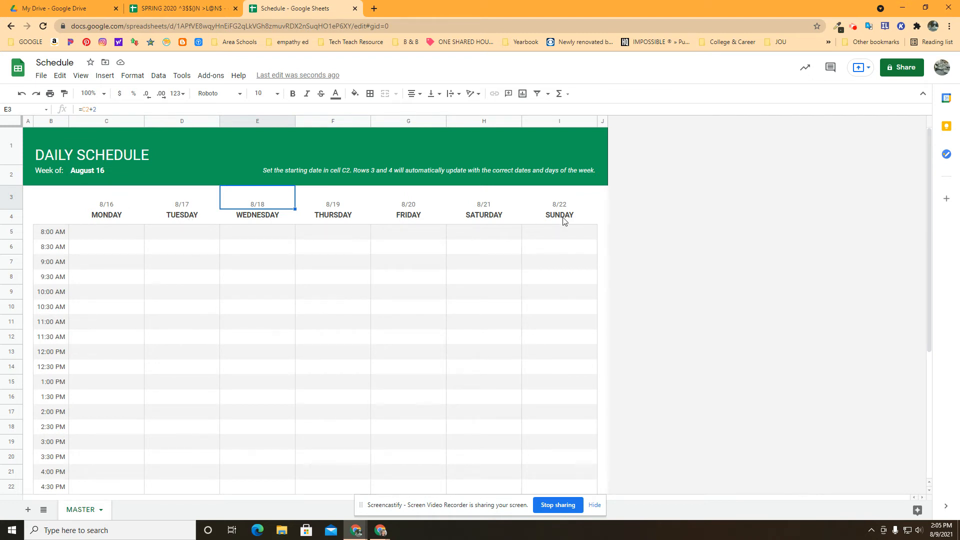
{"action": "left_click", "coordinate": [100, 179]}
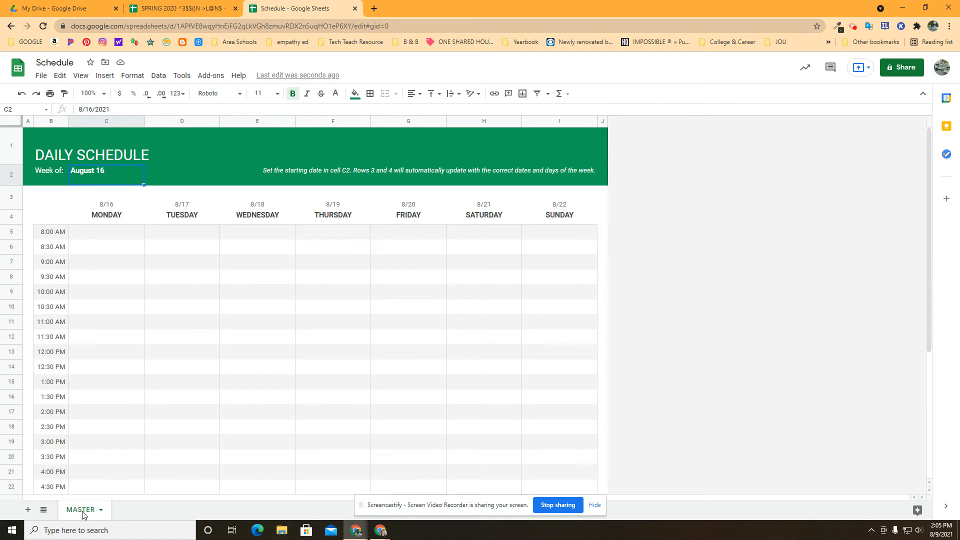
{"action": "left_click", "coordinate": [99, 509]}
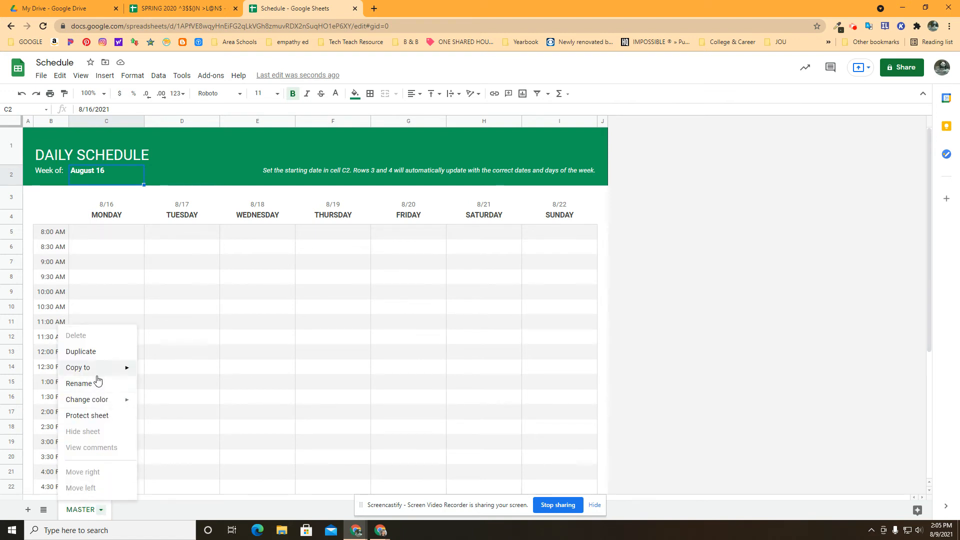
{"action": "mouse_move", "coordinate": [97, 370]}
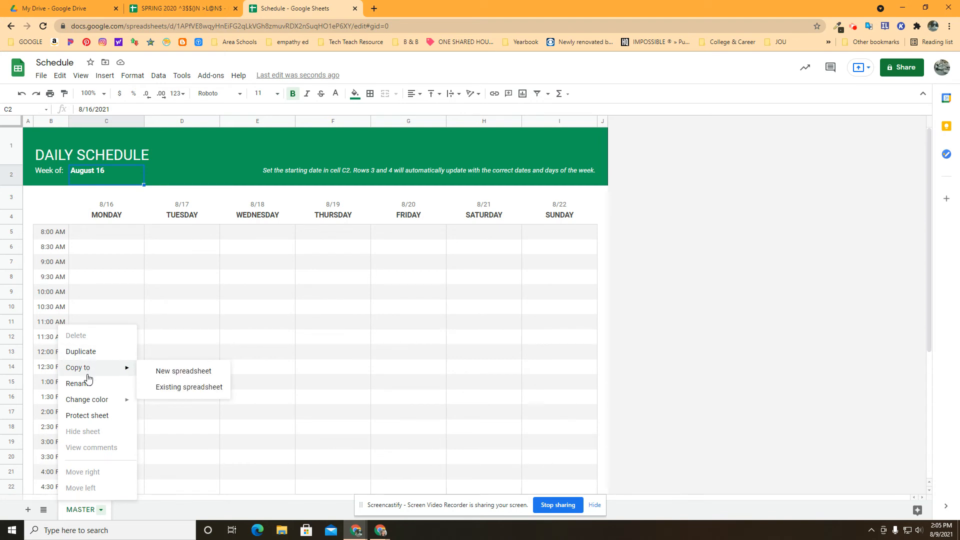
{"action": "left_click", "coordinate": [160, 297]}
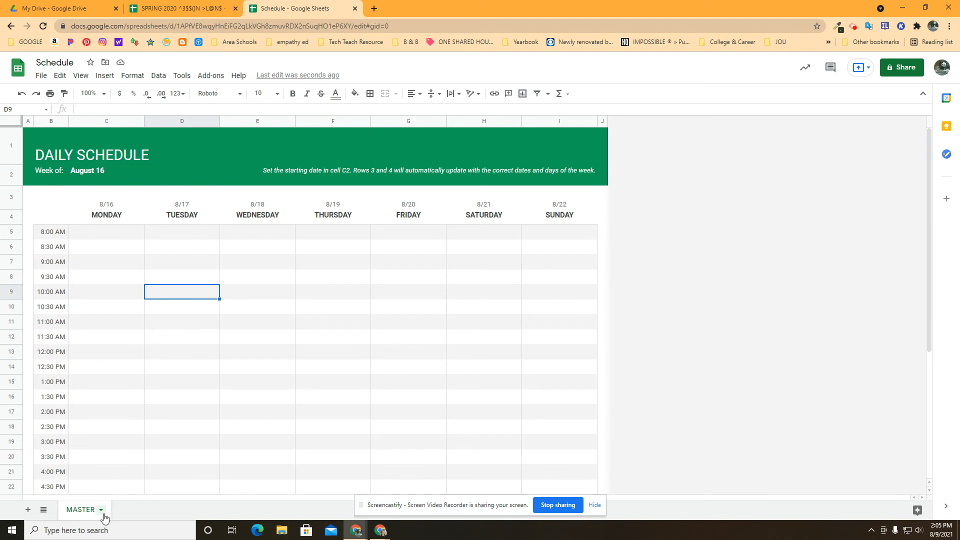
{"action": "left_click", "coordinate": [102, 511]}
{"action": "left_click", "coordinate": [208, 440]}
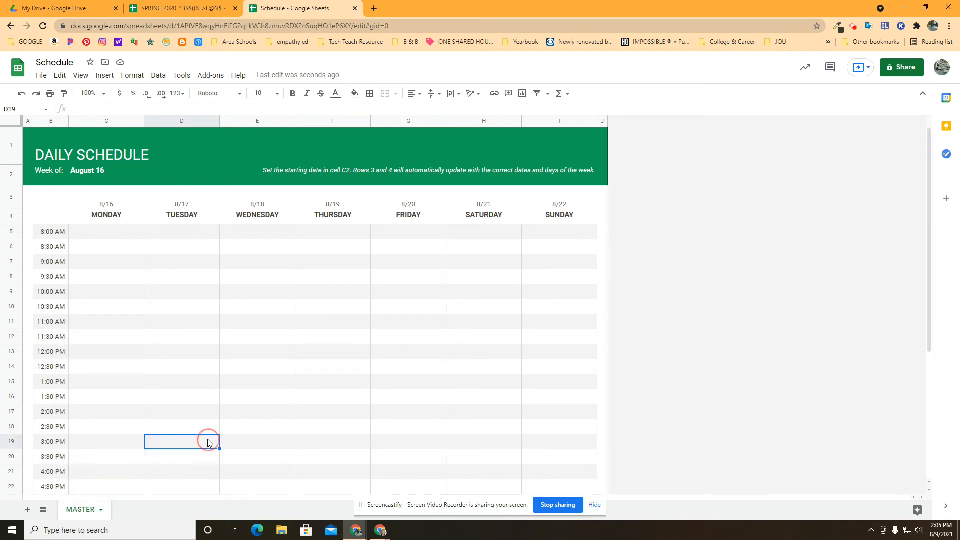
{"action": "left_click", "coordinate": [83, 172]}
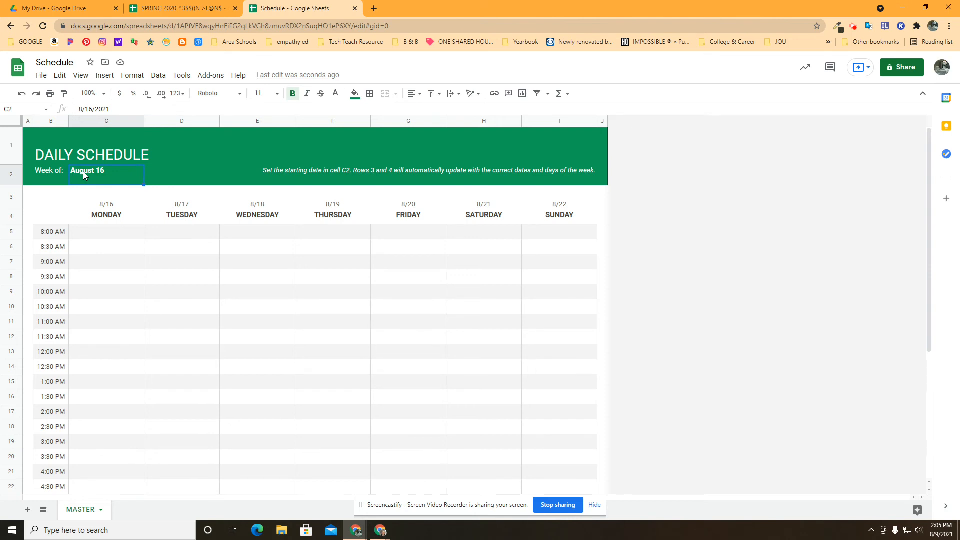
Replace the DAILY SCHEDULE heading in merged cell B1:D1 with LESSON PLANS FALL 2021
{"action": "left_click", "coordinate": [59, 156]}
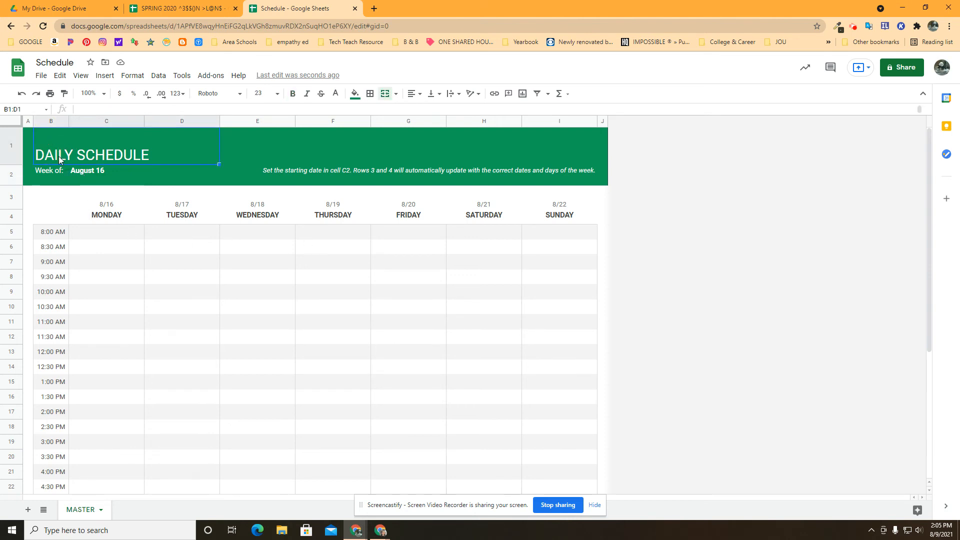
{"action": "double_click", "coordinate": [139, 155]}
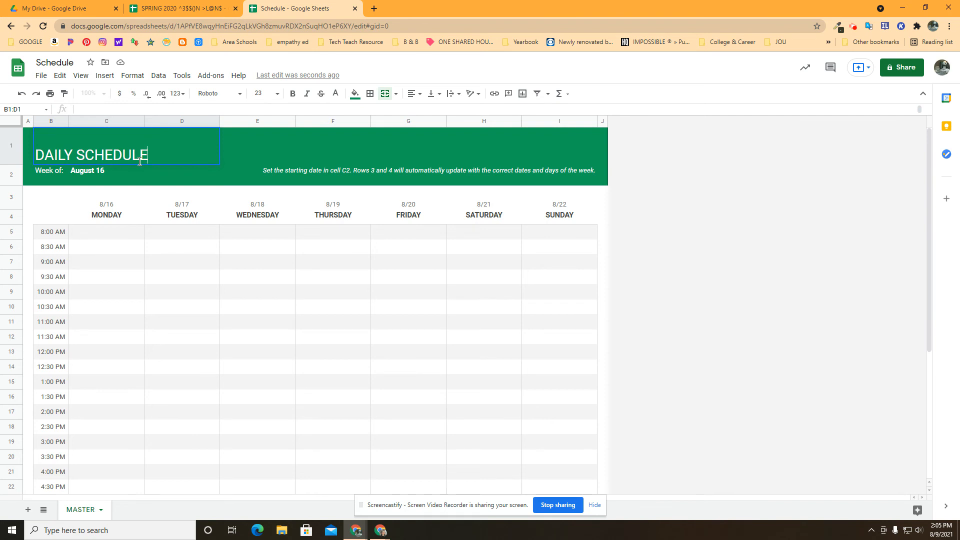
{"action": "key", "text": "BackSpace"}
{"action": "key", "text": "BackSpace"}
{"action": "key", "text": "BackSpace"}
{"action": "key", "text": "BackSpace"}
{"action": "key", "text": "BackSpace"}
{"action": "key", "text": "BackSpace"}
{"action": "key", "text": "BackSpace"}
{"action": "key", "text": "BackSpace"}
{"action": "key", "text": "BackSpace"}
{"action": "key", "text": "BackSpace"}
{"action": "key", "text": "BackSpace"}
{"action": "key", "text": "BackSpace"}
{"action": "key", "text": "BackSpace"}
{"action": "key", "text": "BackSpace"}
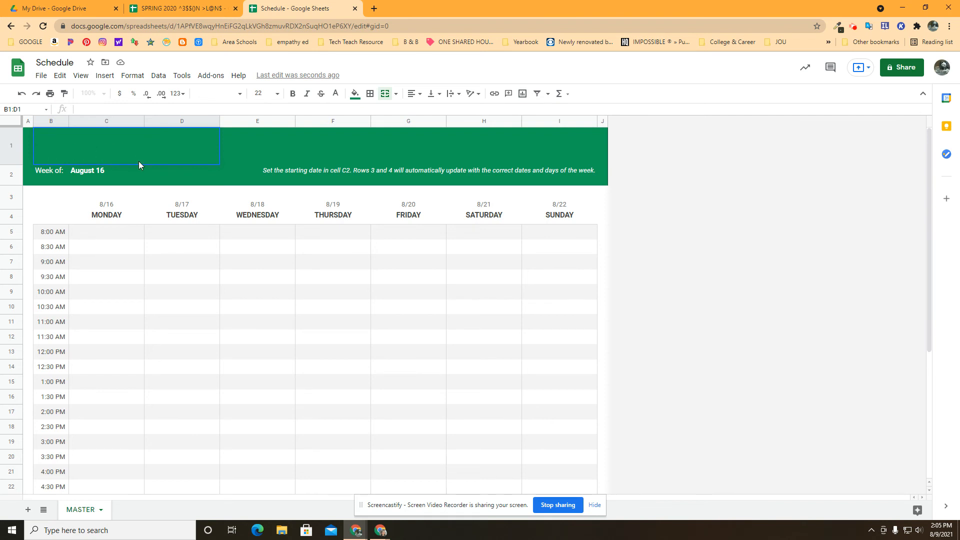
{"action": "type", "text": "LESSON PLANS"}
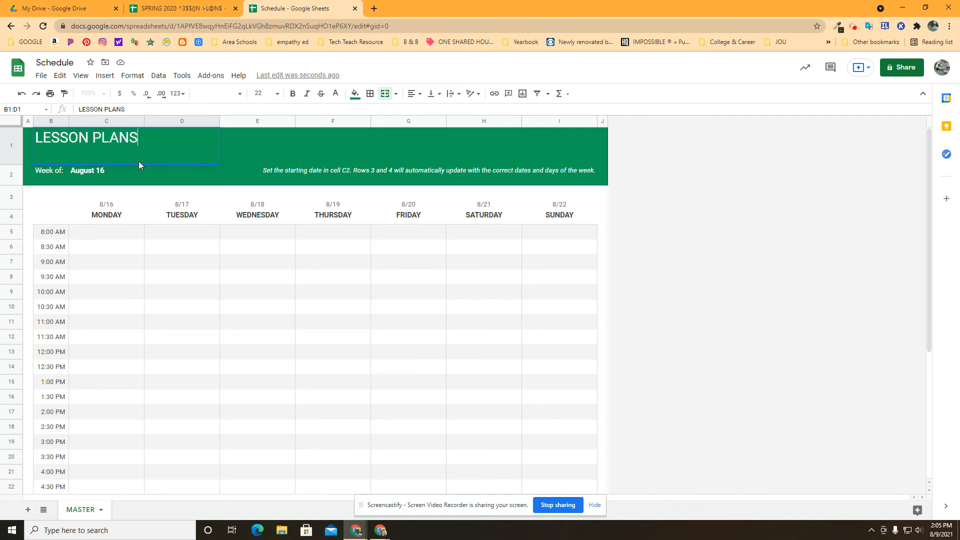
{"action": "type", "text": " FALL 2021"}
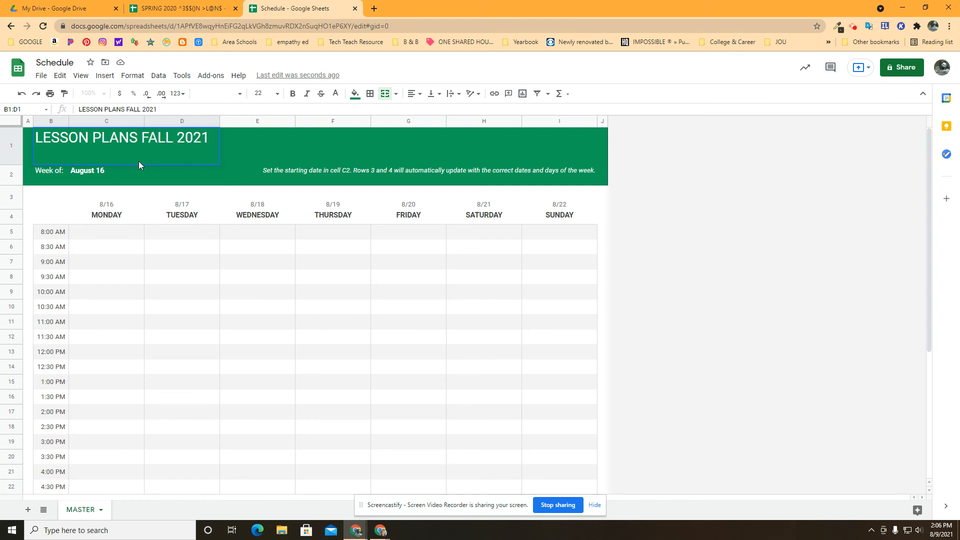
{"action": "left_click", "coordinate": [174, 251]}
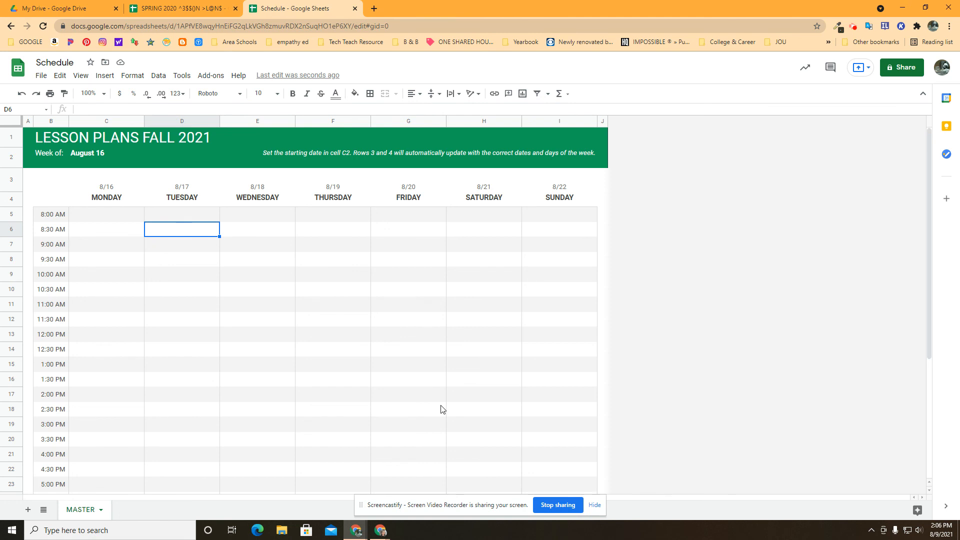
Rename the spreadsheet file from Schedule to LESSON PLANS FALL 2021
{"action": "left_click", "coordinate": [76, 63]}
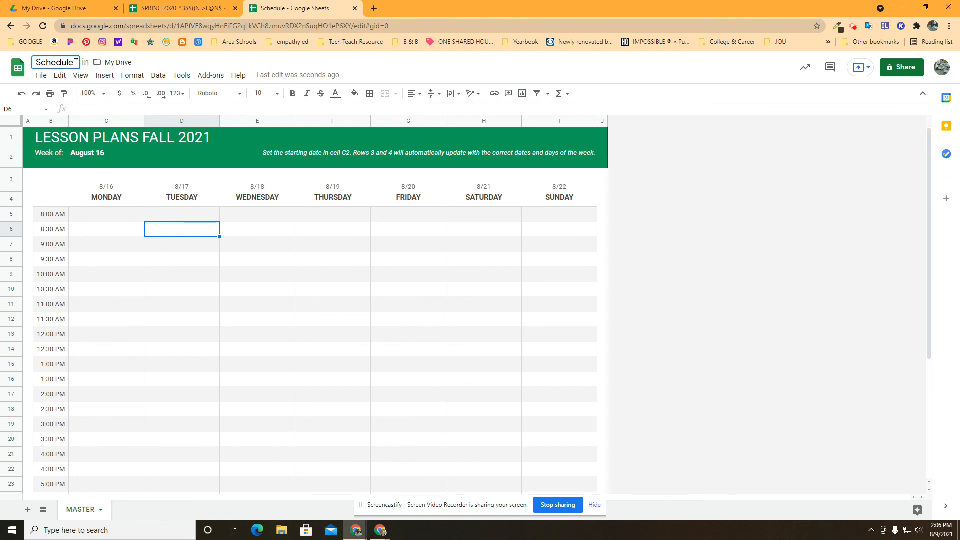
{"action": "key", "text": "BackSpace"}
{"action": "key", "text": "BackSpace"}
{"action": "key", "text": "BackSpace"}
{"action": "key", "text": "BackSpace"}
{"action": "key", "text": "BackSpace"}
{"action": "key", "text": "BackSpace"}
{"action": "key", "text": "BackSpace"}
{"action": "key", "text": "BackSpace"}
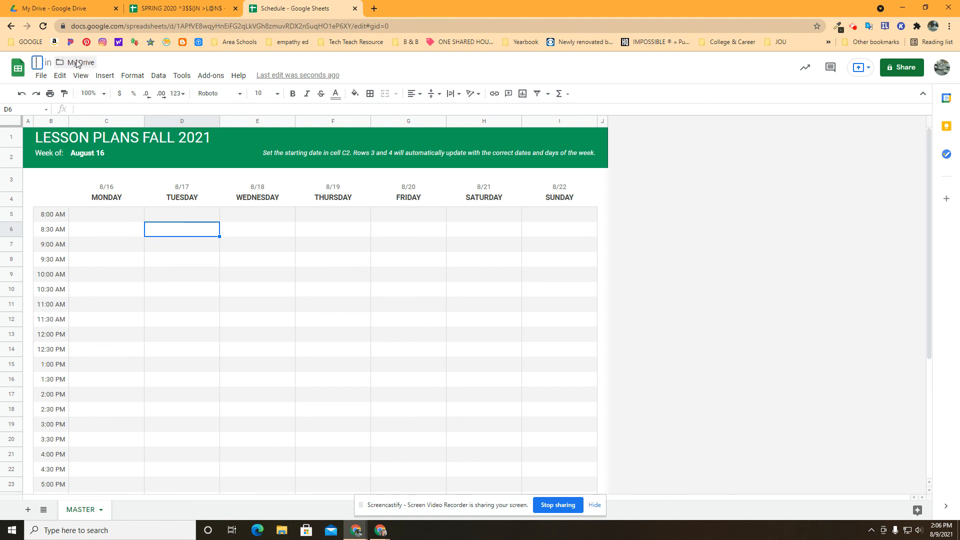
{"action": "type", "text": "LESSON PLANS"}
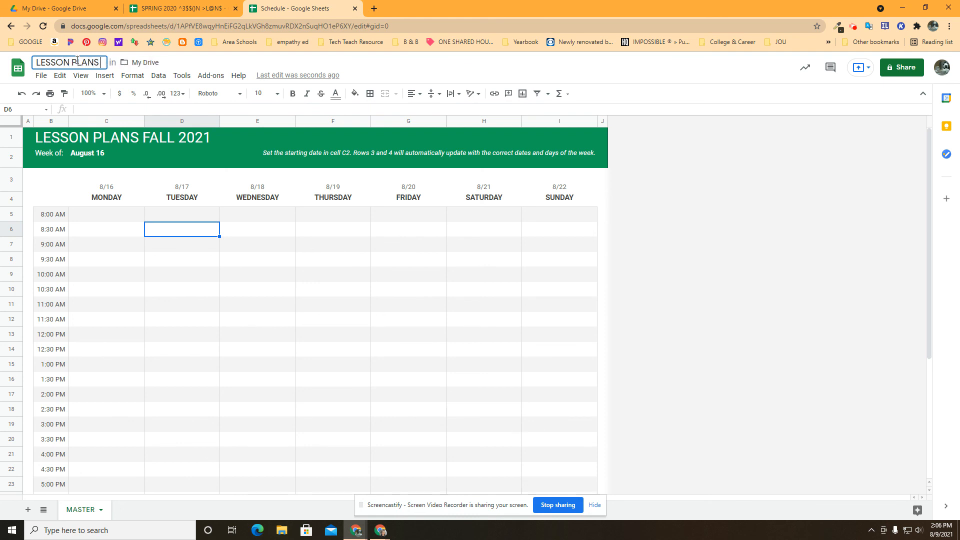
{"action": "type", "text": " FALL 2021"}
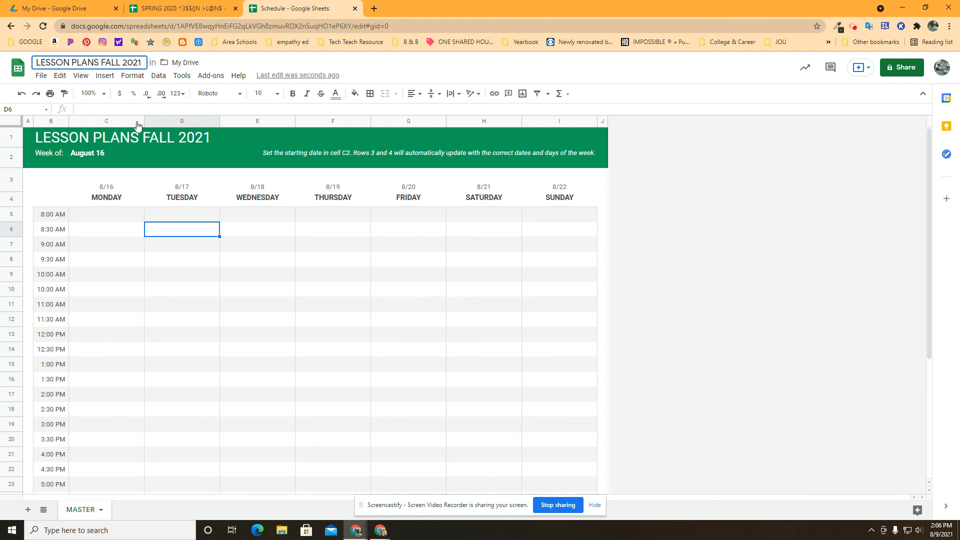
{"action": "left_click", "coordinate": [264, 334]}
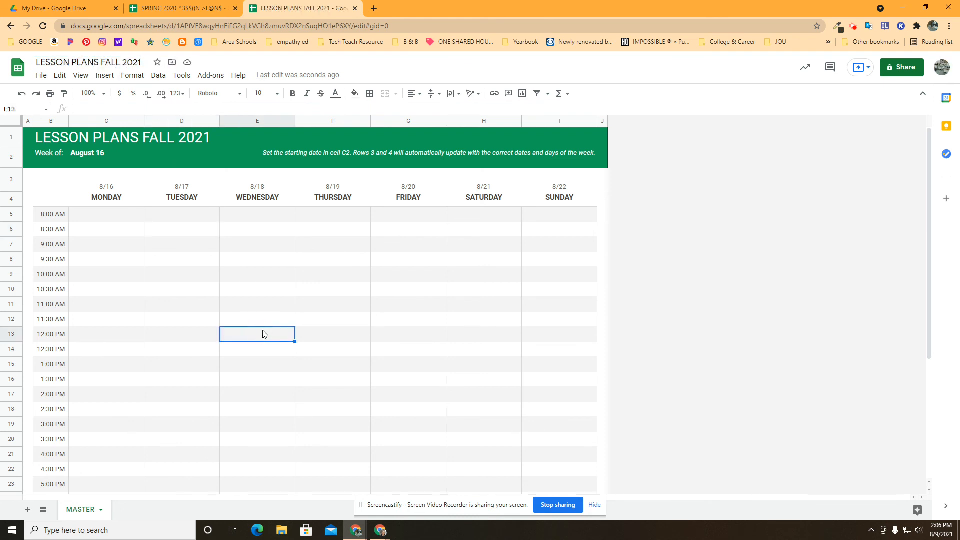